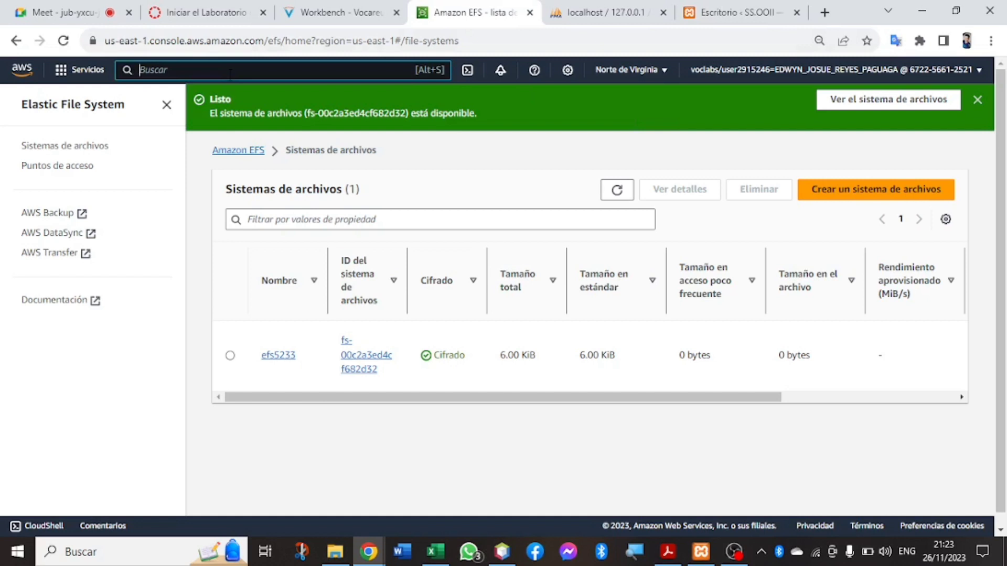
Step: Find the RDS service through the console search and open its dashboard
type("t")
type("vs")
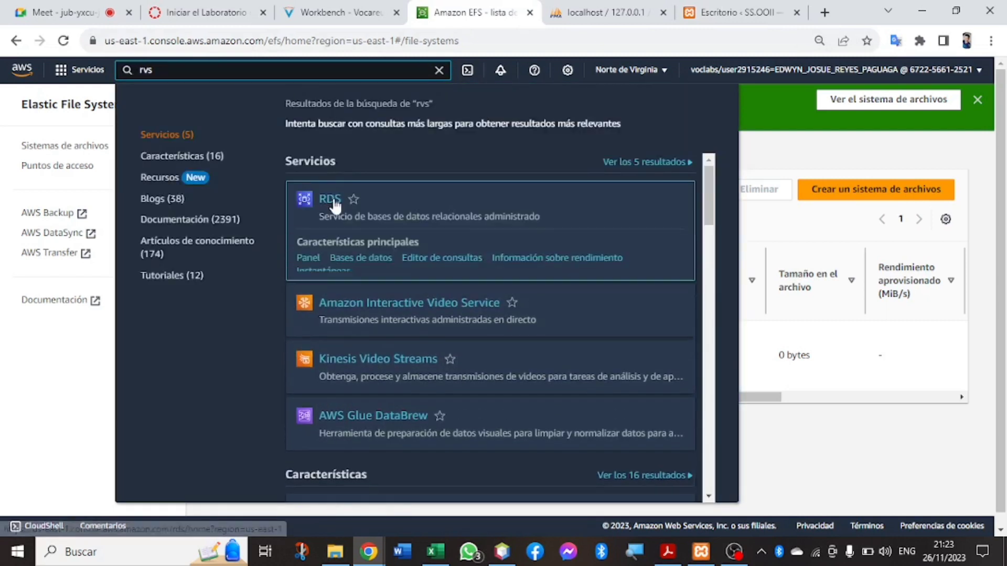
left_click(333, 199)
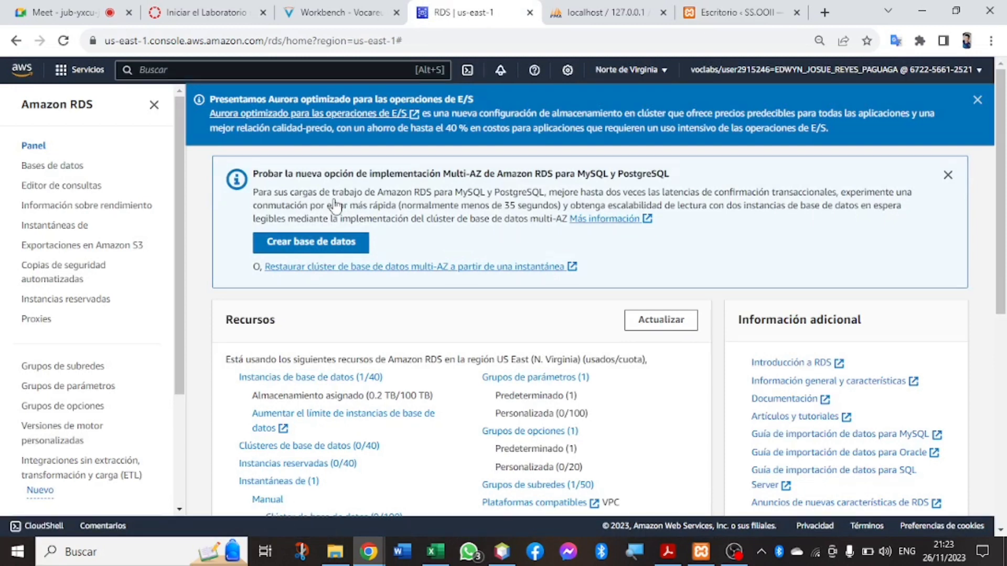
left_click(314, 243)
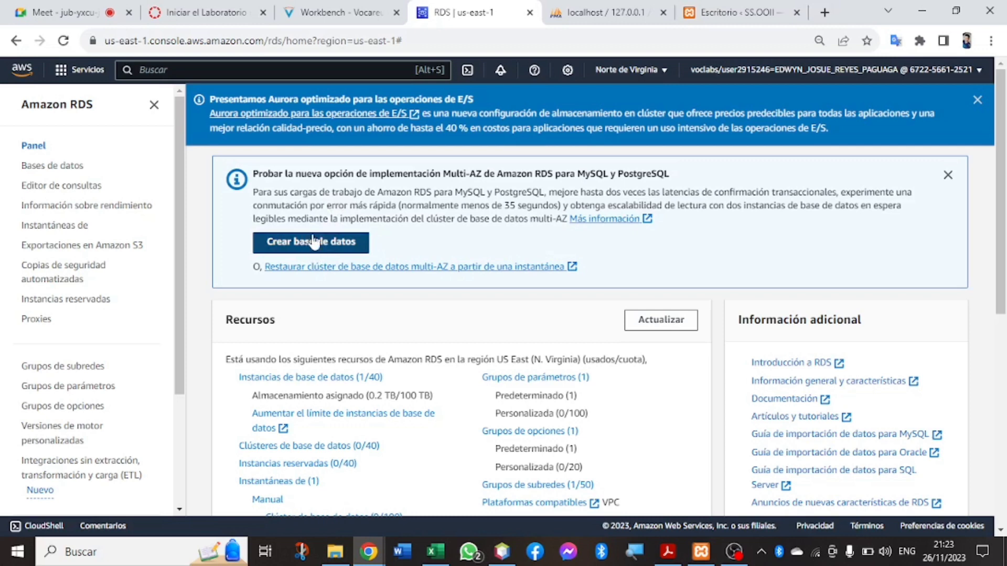
left_click(317, 243)
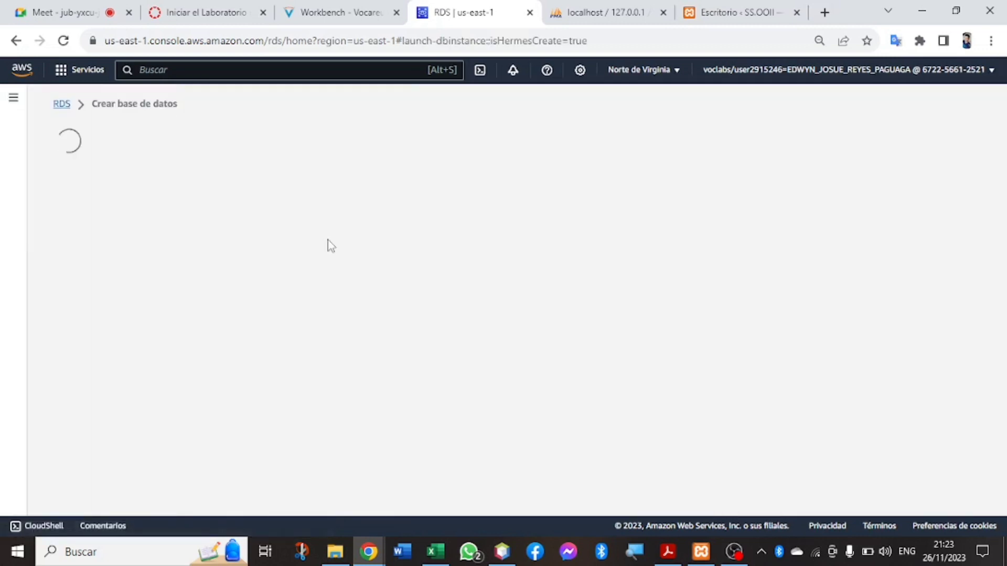
left_click(16, 40)
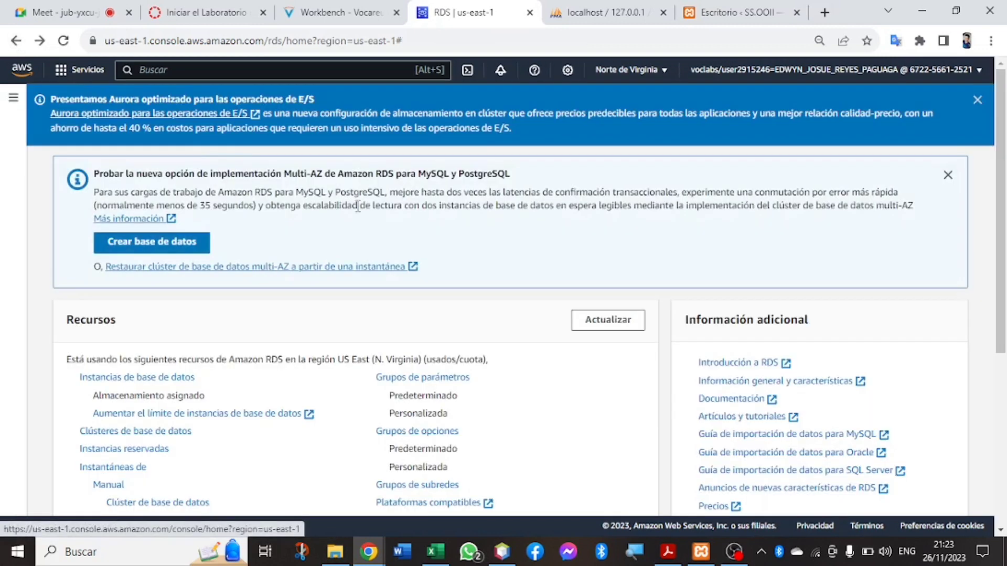
Step: Open the RDS databases list and start taking a snapshot of the rds5233 instance
left_click(13, 97)
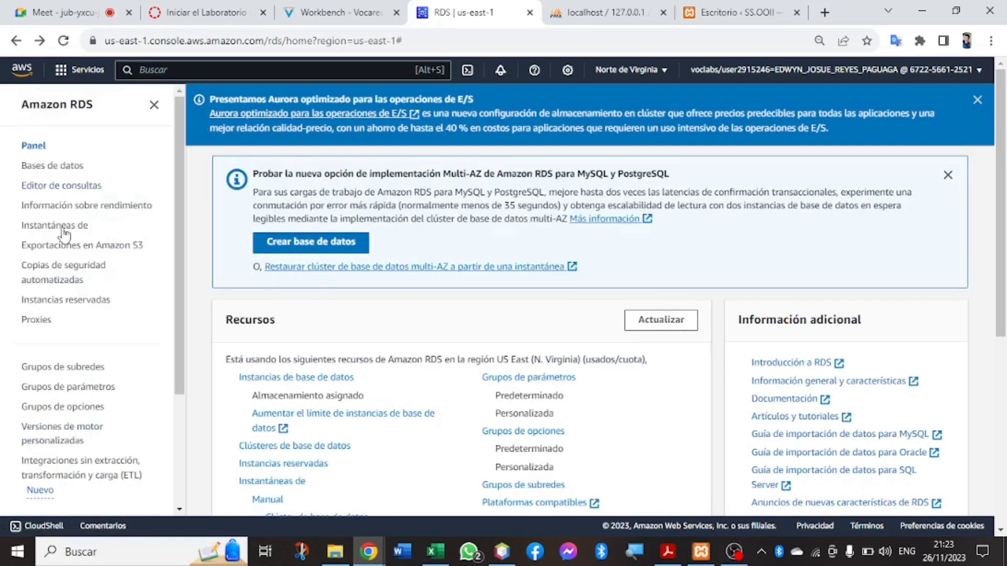
left_click(54, 166)
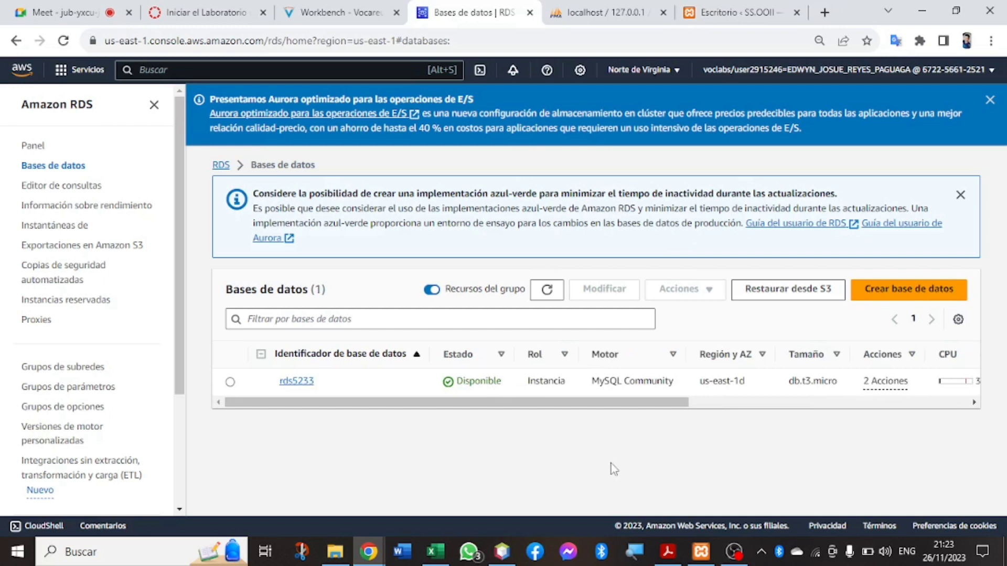
left_click(230, 381)
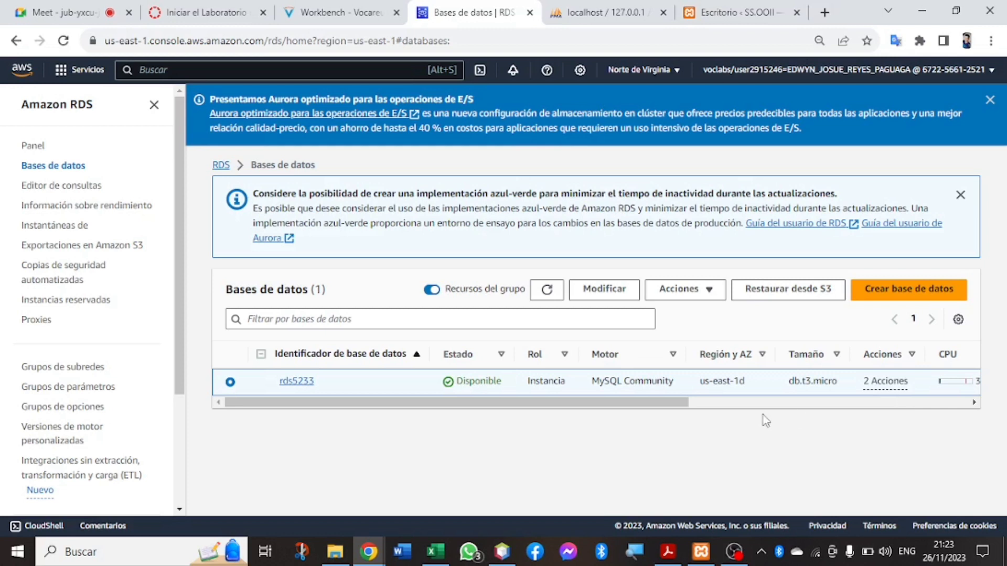
left_click(710, 297)
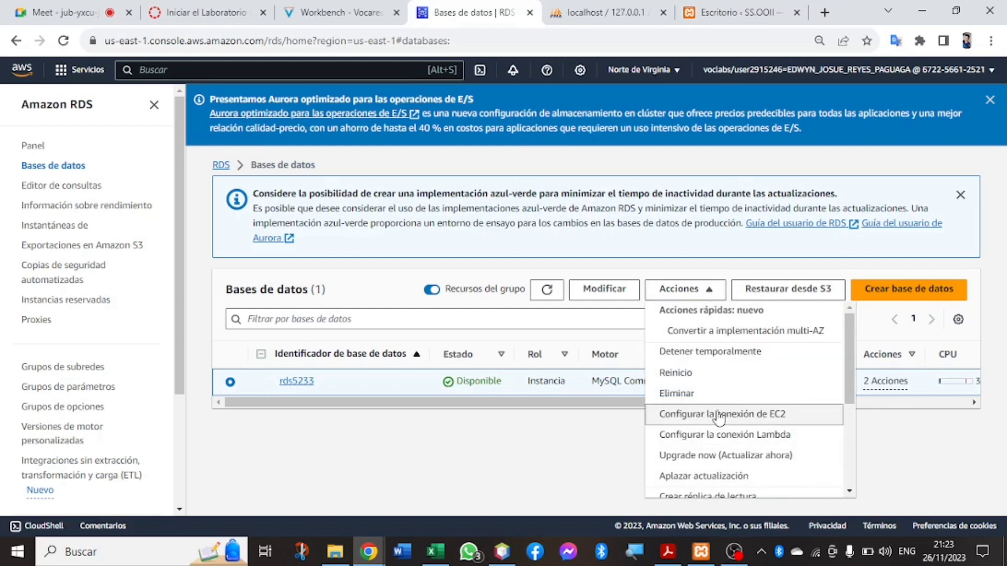
scroll(718, 418, "down", 3)
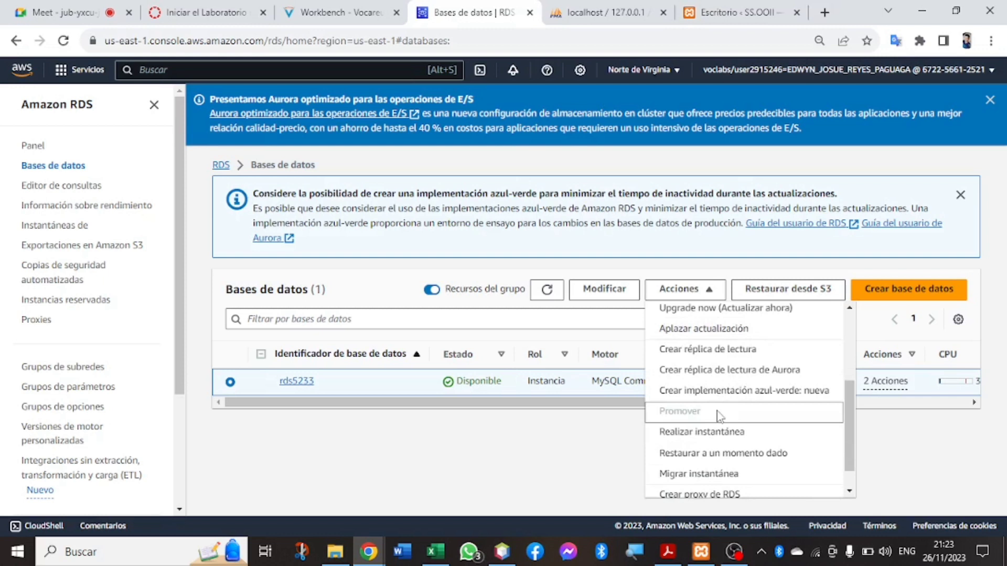
left_click(799, 438)
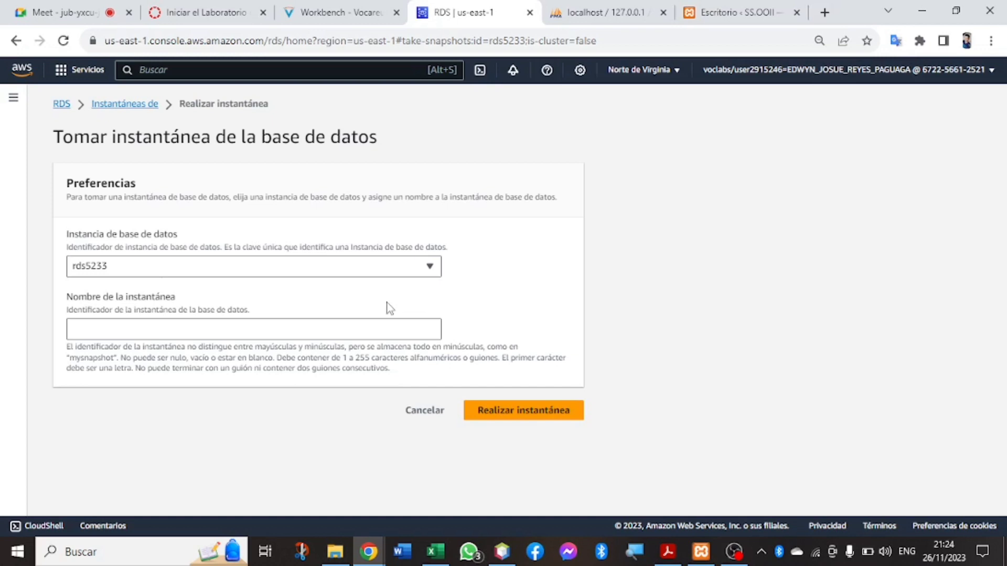
Step: Name the database snapshot Database5233 and create it
left_click(109, 331)
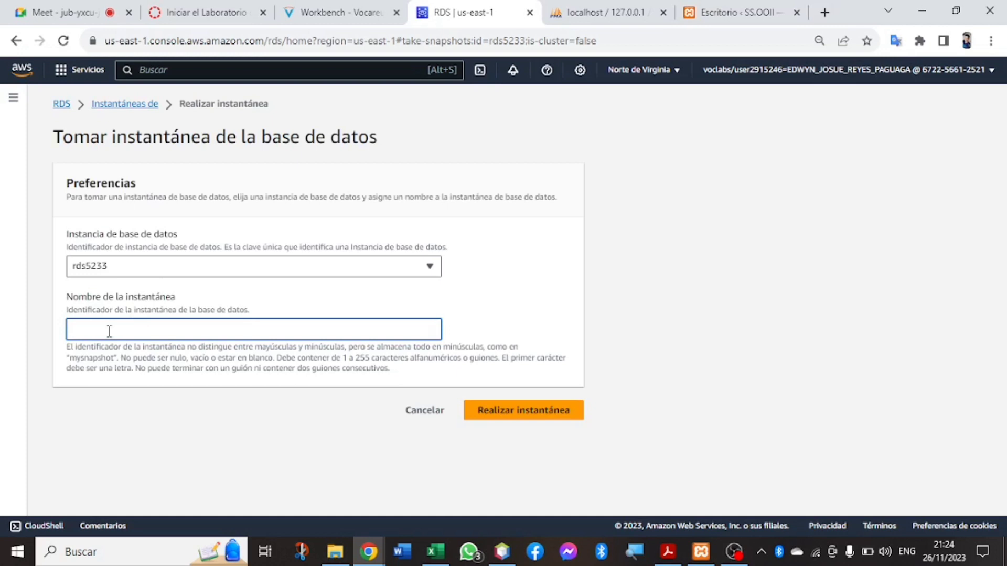
type("Database")
type("5233")
left_click(506, 416)
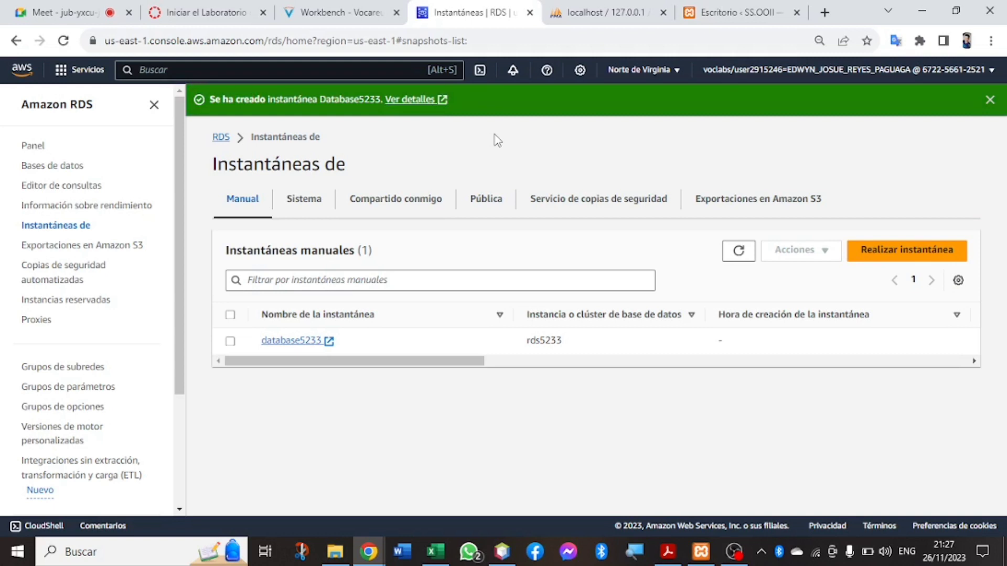
Step: Check the status and progress of the manual database snapshot, reloading the snapshot list
scroll(541, 340, "right", 5)
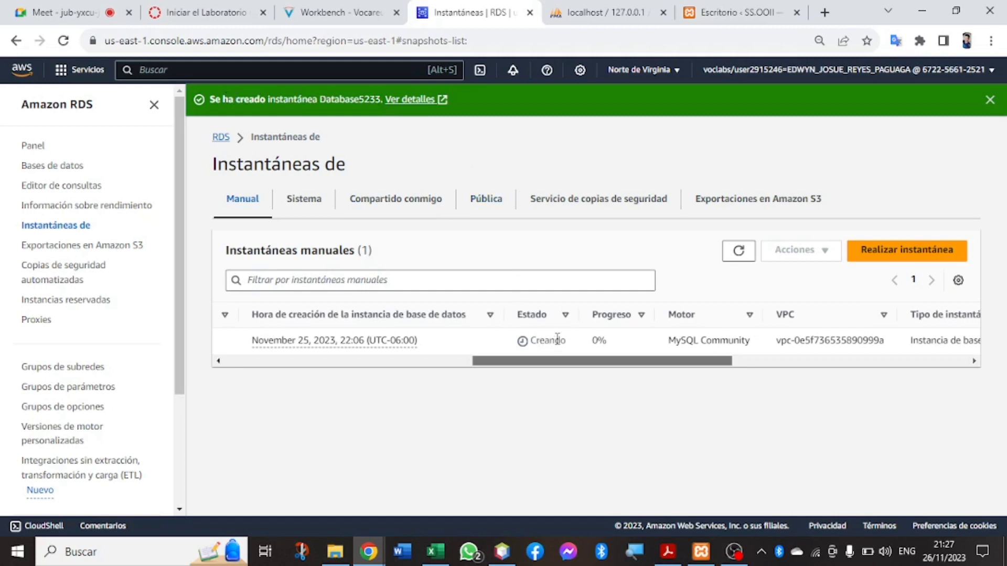
left_click_drag(696, 362, 675, 378)
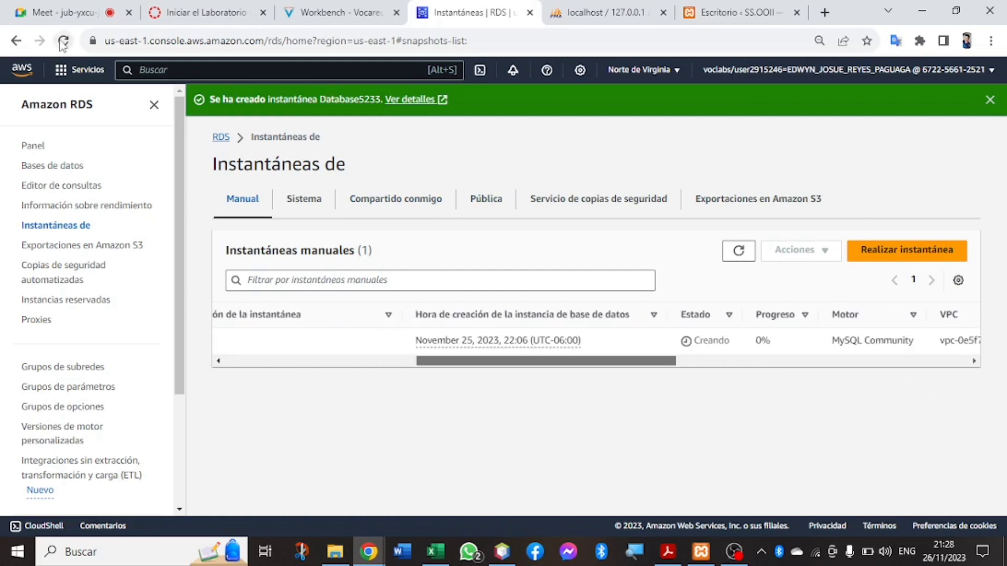
key("F5")
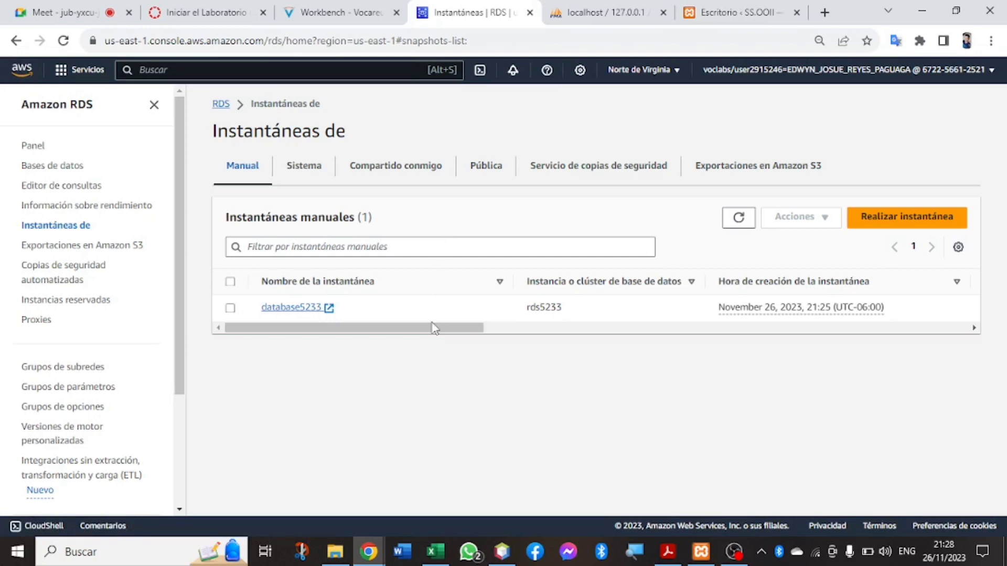
left_click_drag(433, 328, 745, 375)
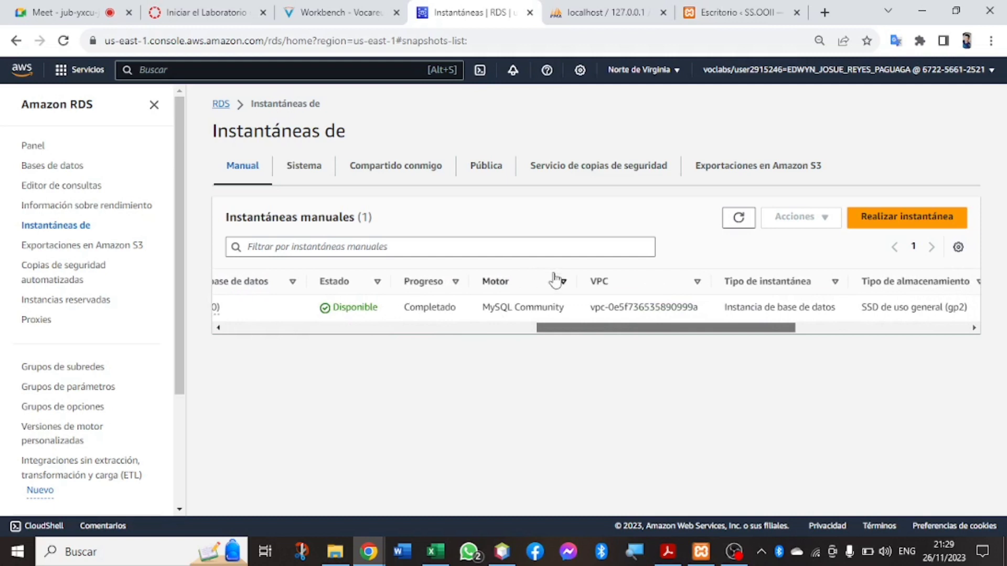
Step: Search the console for ec2 and open the EC2 service dashboard
left_click(480, 71)
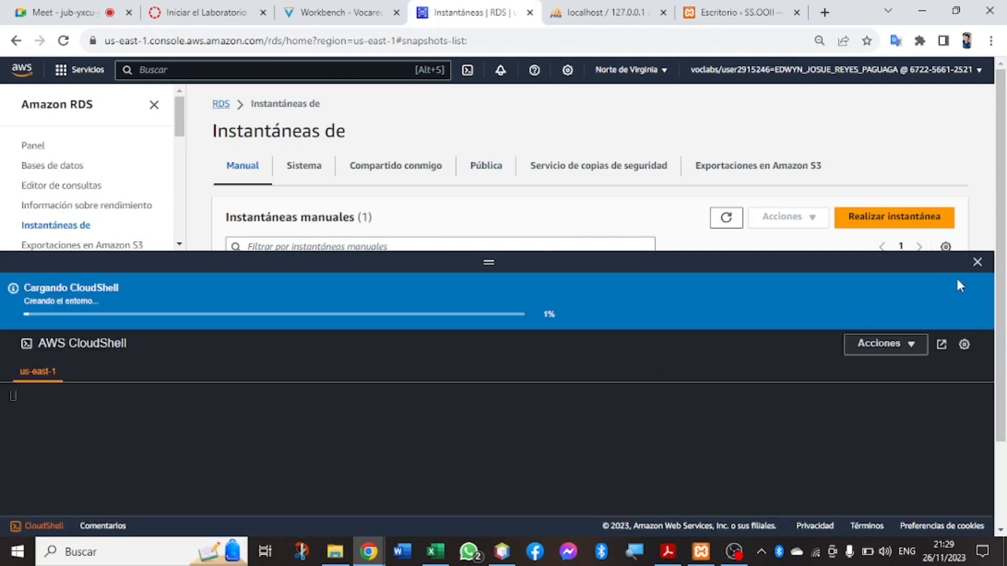
left_click(977, 263)
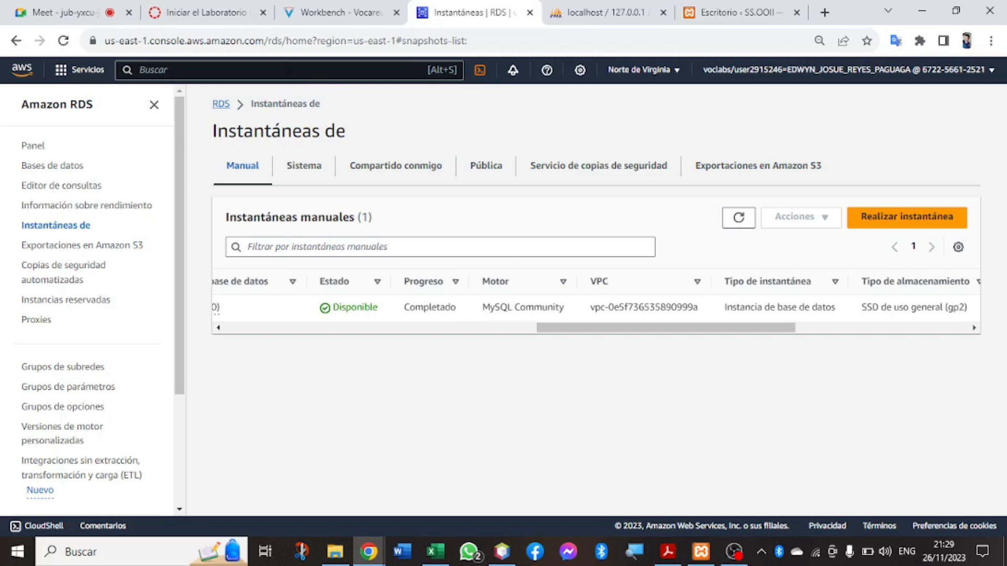
left_click(288, 70)
type("ec2")
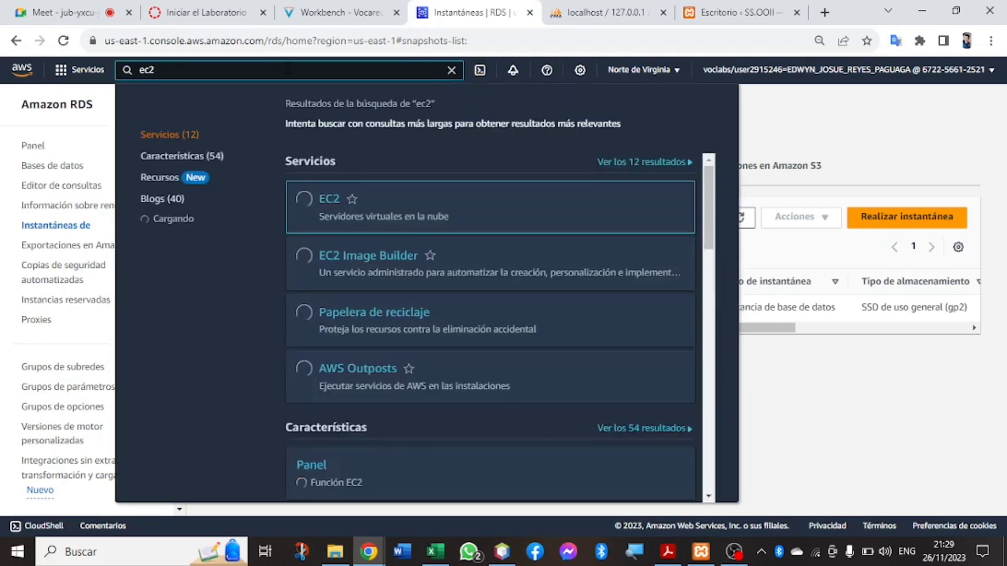
left_click(329, 201)
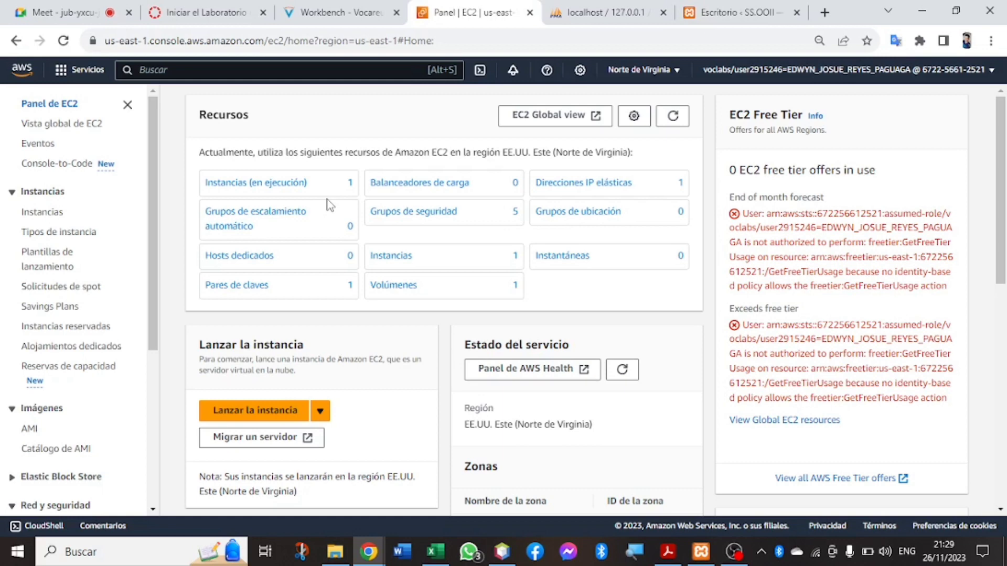
Step: Open the list of Elastic Block Store volumes in EC2
scroll(347, 296, "down", 5)
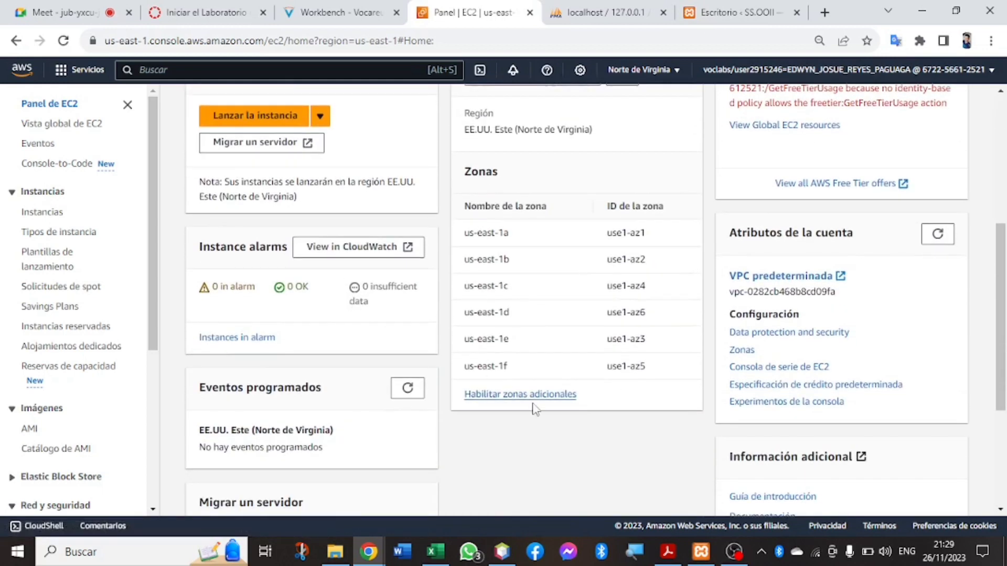
scroll(535, 426, "down", 1)
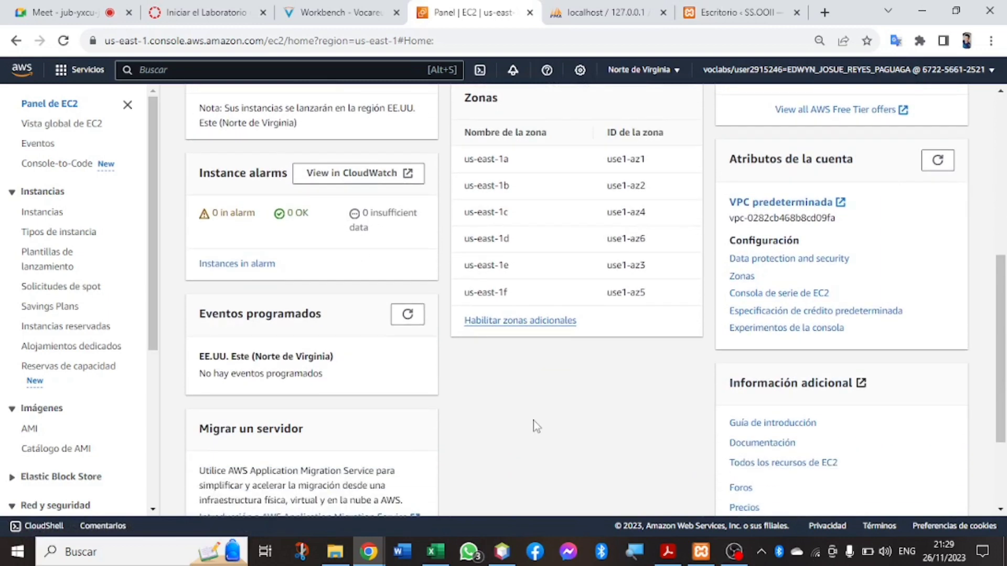
scroll(533, 425, "up", 1)
scroll(61, 241, "down", 1)
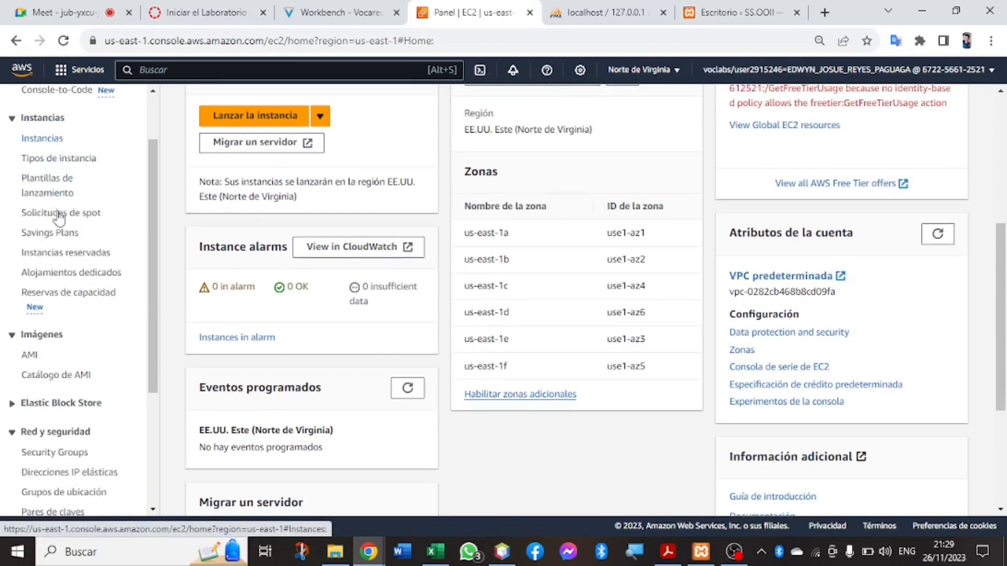
scroll(62, 296, "down", 2)
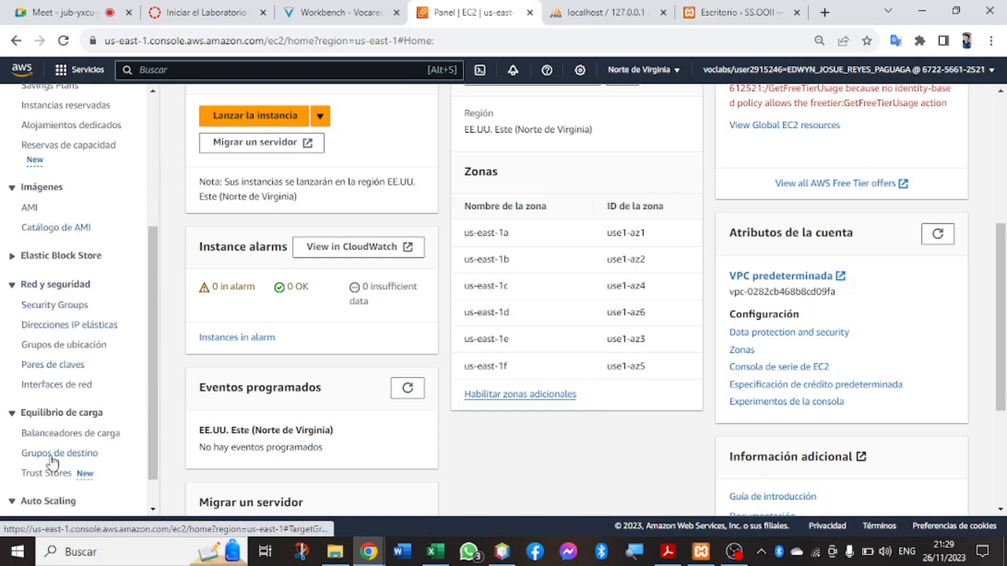
scroll(58, 464, "down", 1)
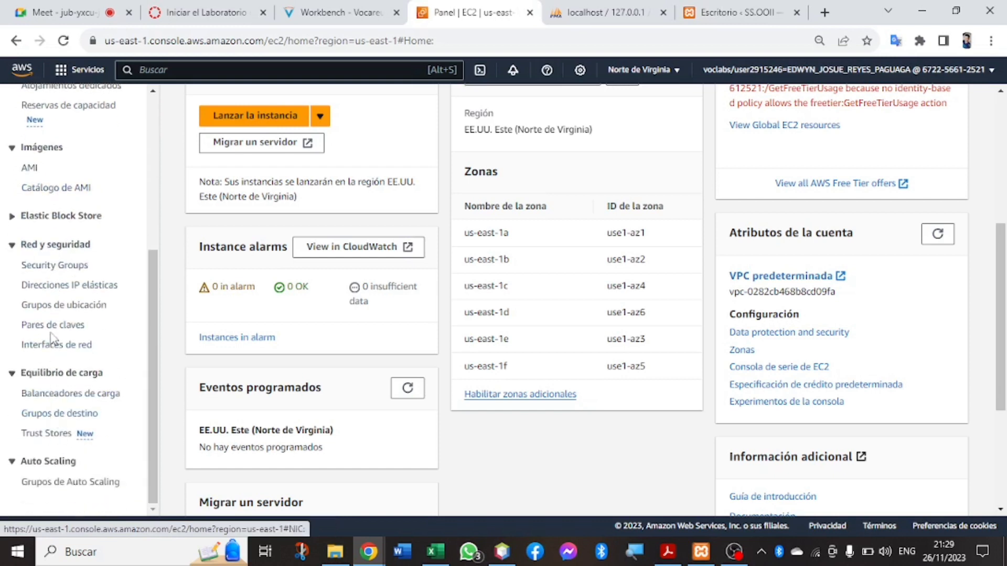
left_click(59, 225)
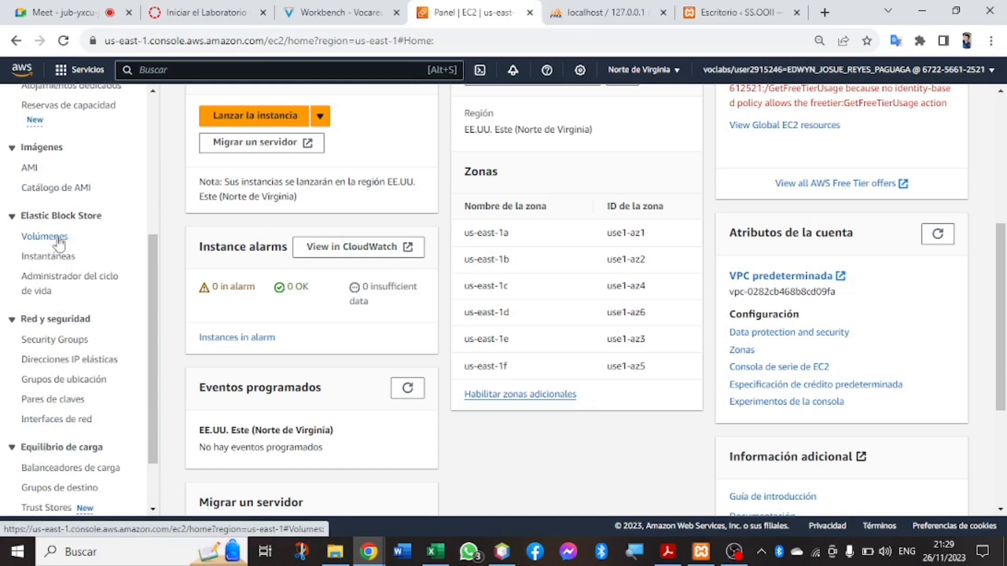
left_click(59, 238)
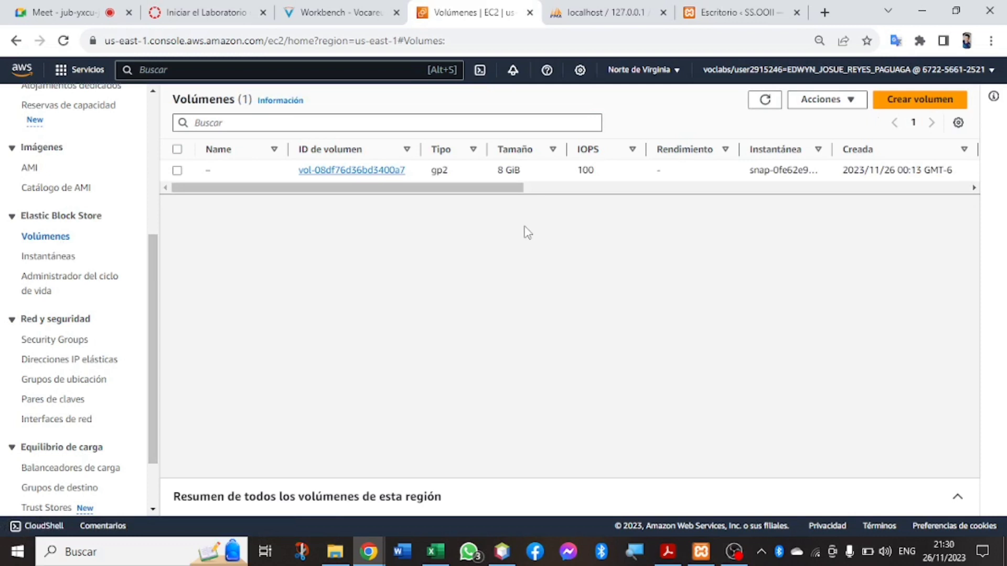
Step: Name the 8 GiB gp2 volume "first backup" and save the name
left_click(177, 171)
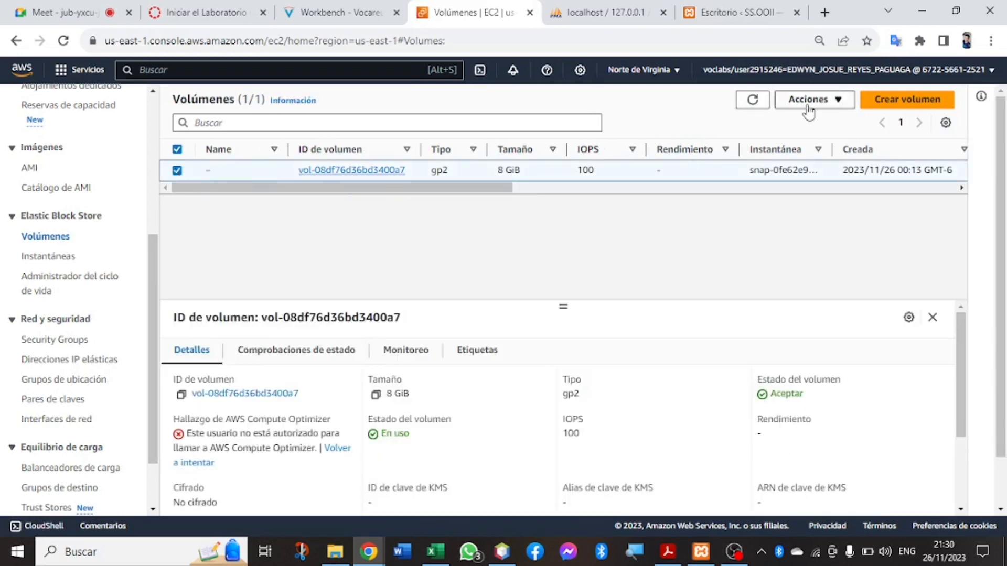
left_click(178, 171)
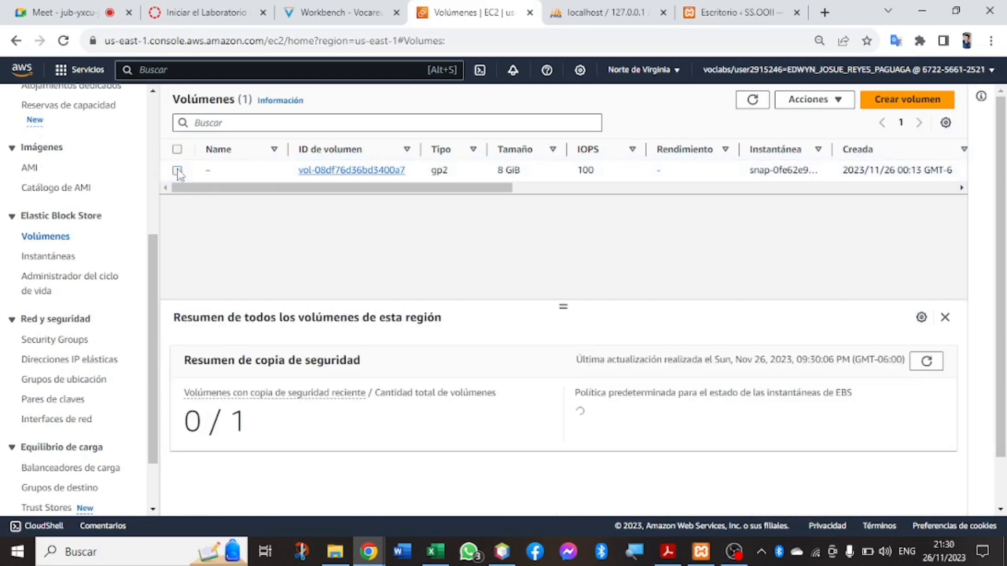
left_click(220, 171)
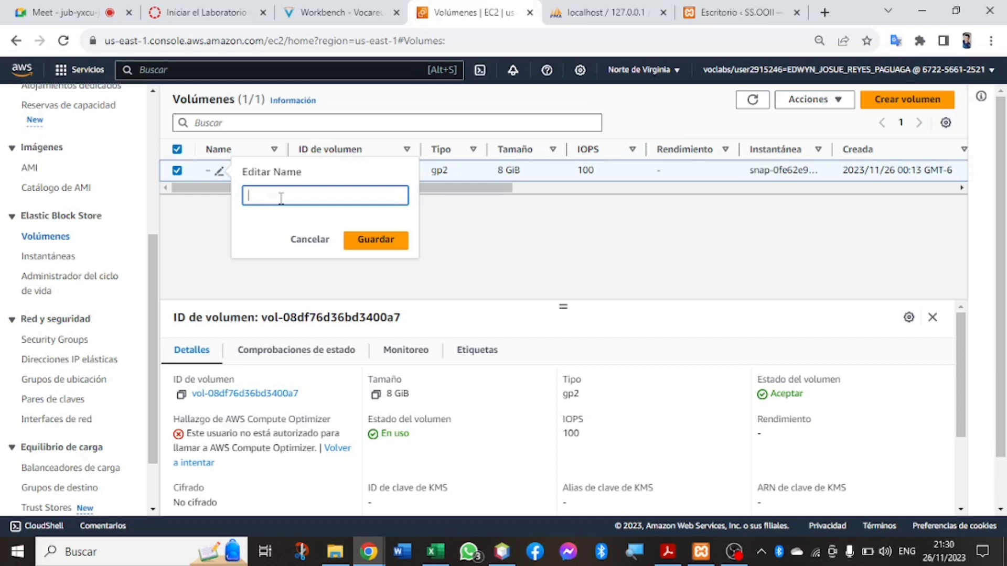
type("first back")
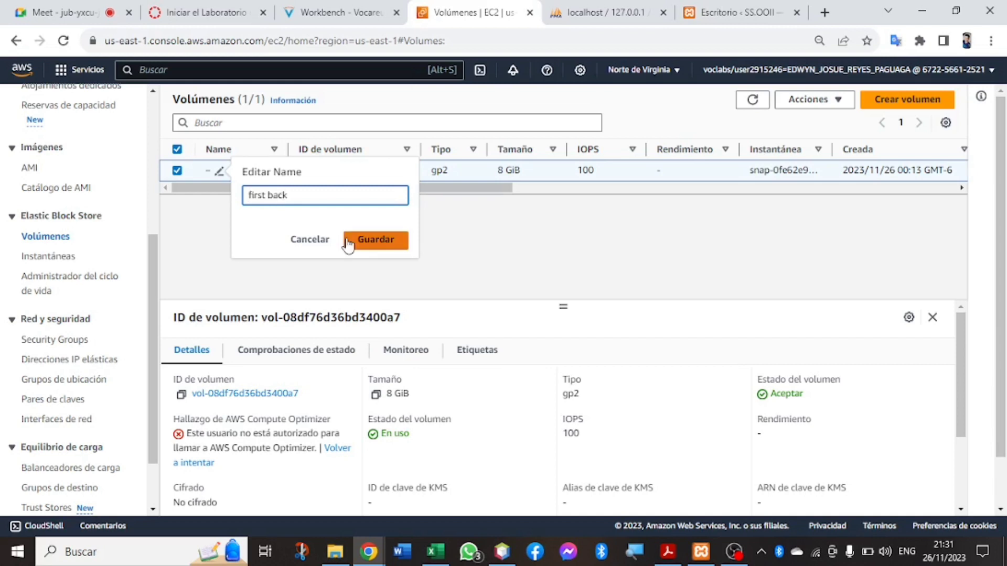
type("up")
left_click(374, 240)
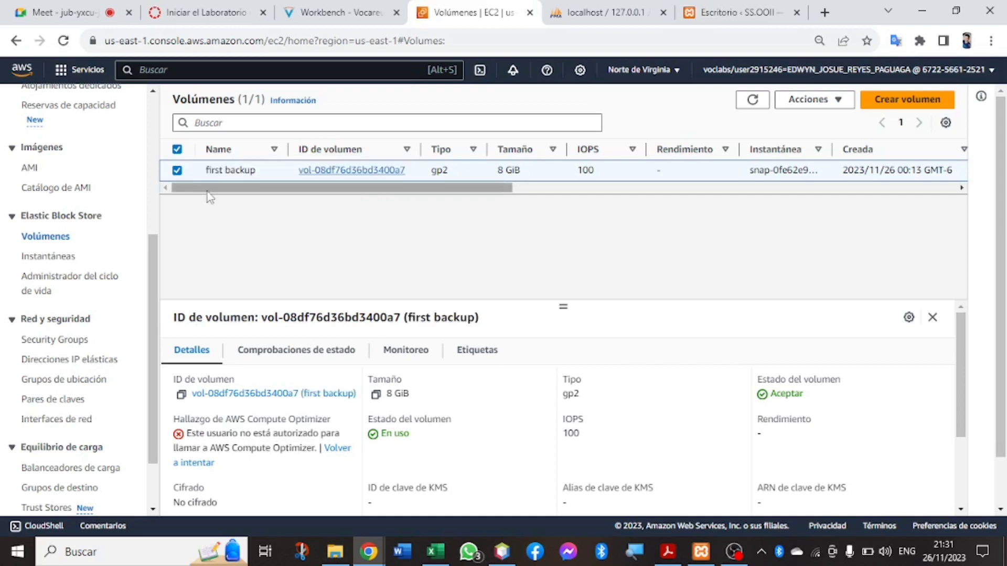
Step: Create a snapshot of the "first backup" volume with the description "Copia de respaldo"
left_click(811, 106)
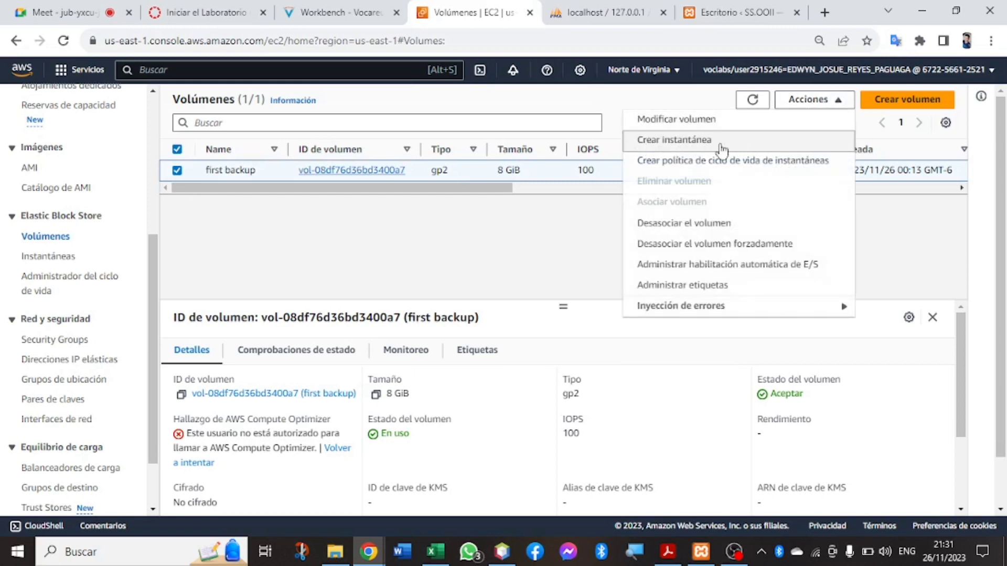
left_click(722, 141)
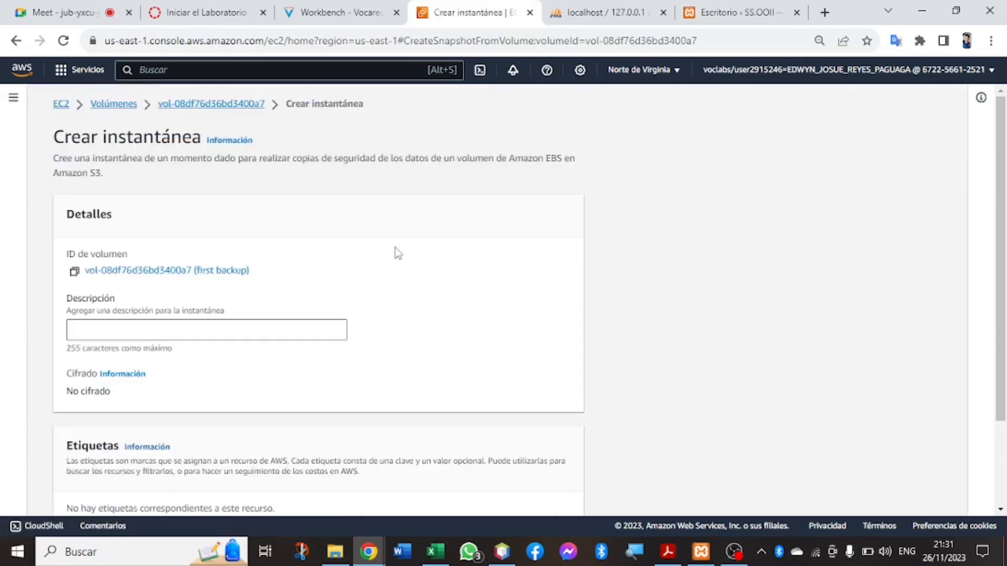
scroll(329, 313, "down", 2)
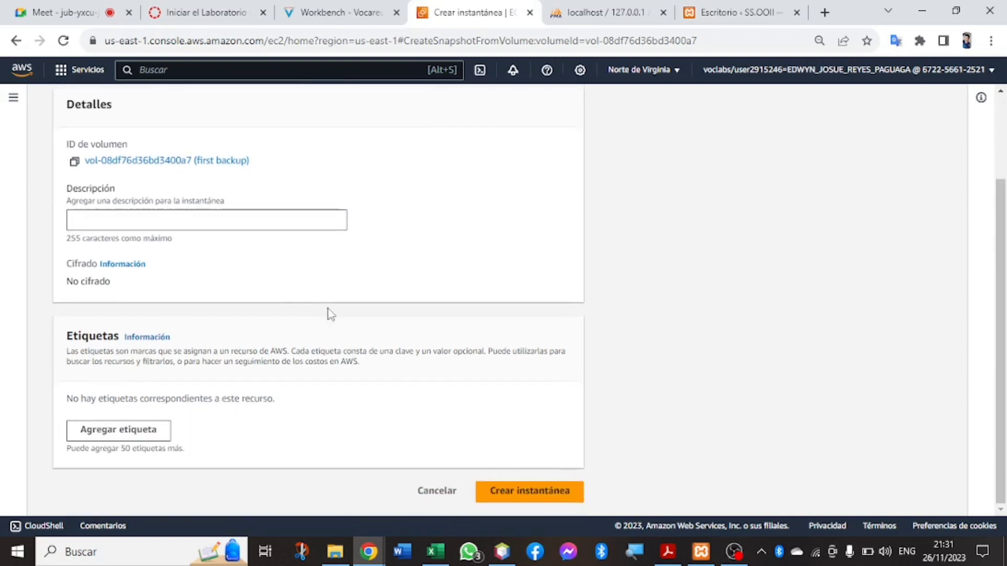
left_click(125, 225)
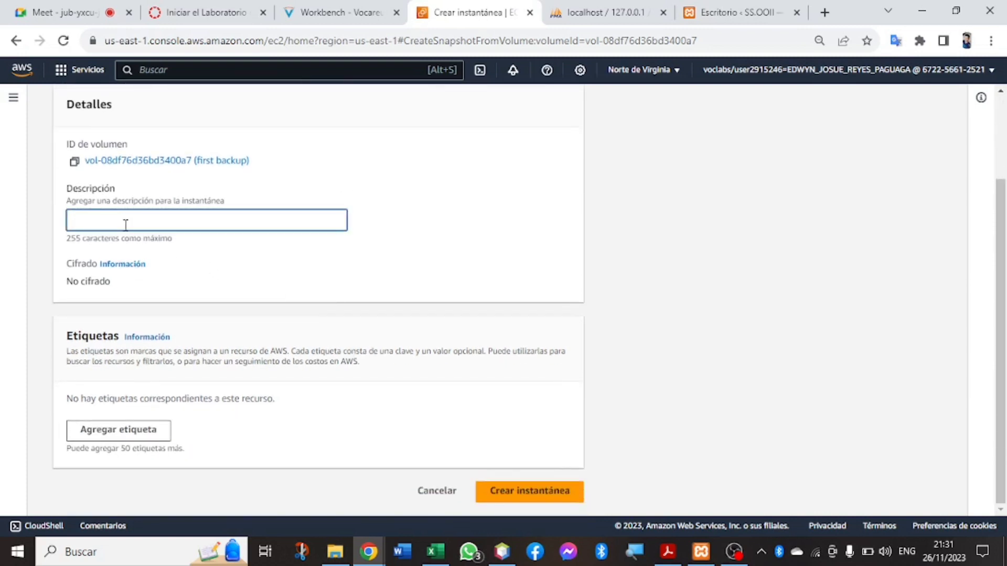
type("Copia de respaldo")
left_click(528, 493)
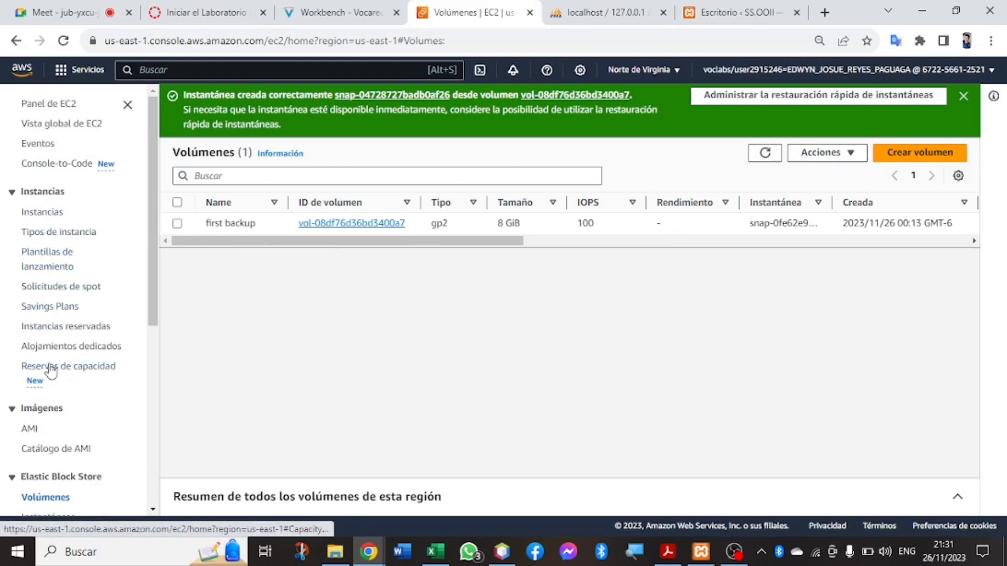
Step: Open the list of EBS snapshots and select the "Copia de respaldo" snapshot to view its details
scroll(50, 265, "down", 3)
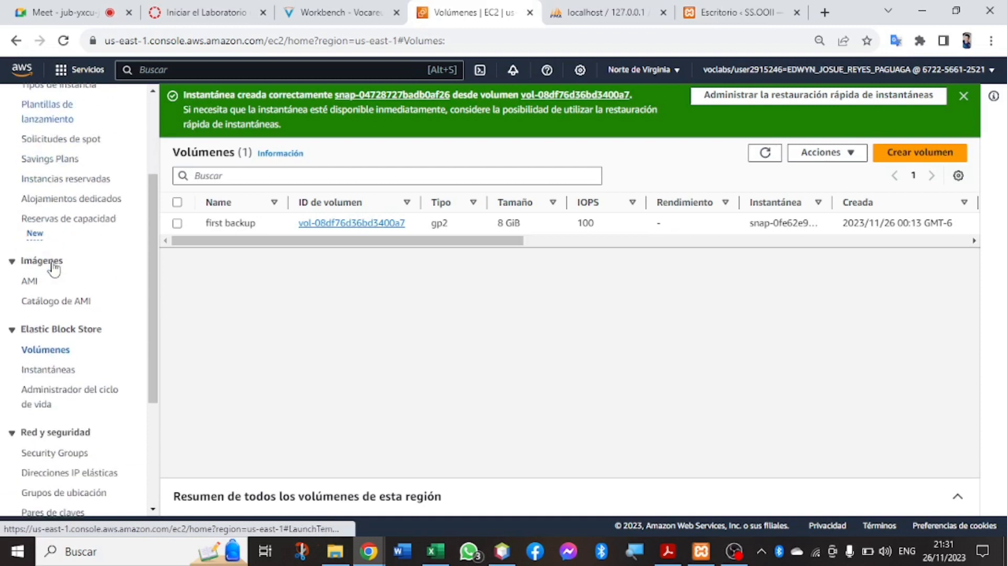
left_click(64, 373)
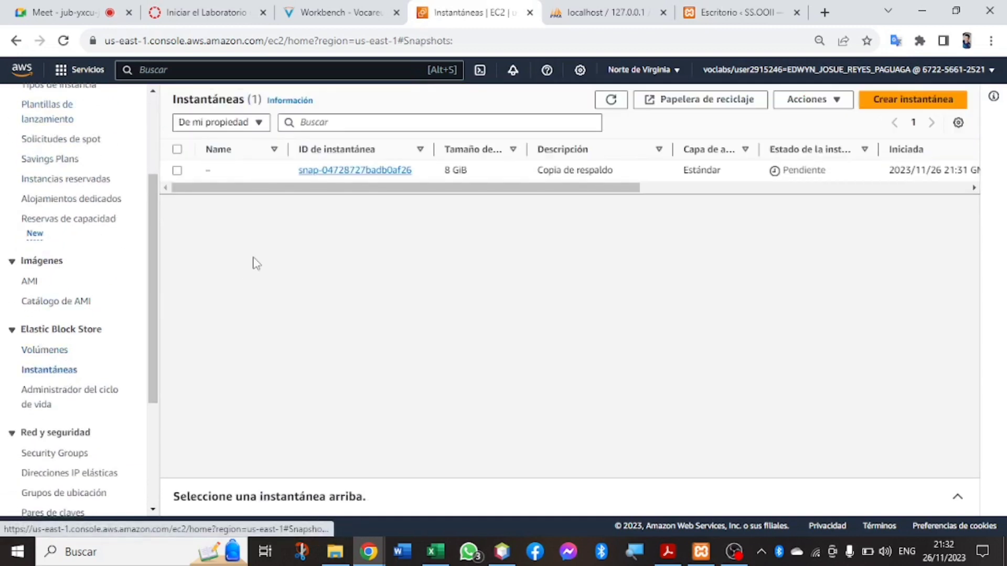
left_click(177, 170)
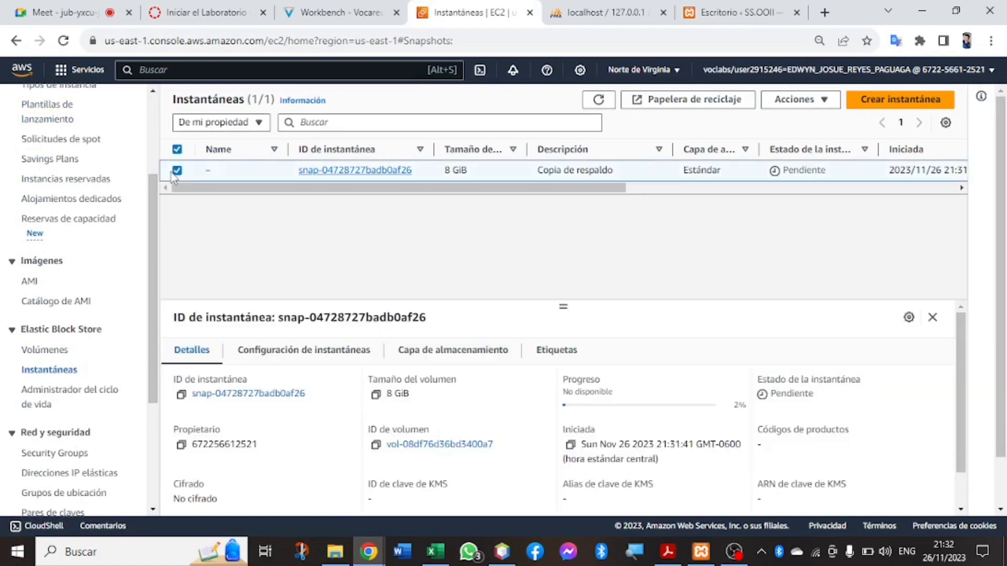